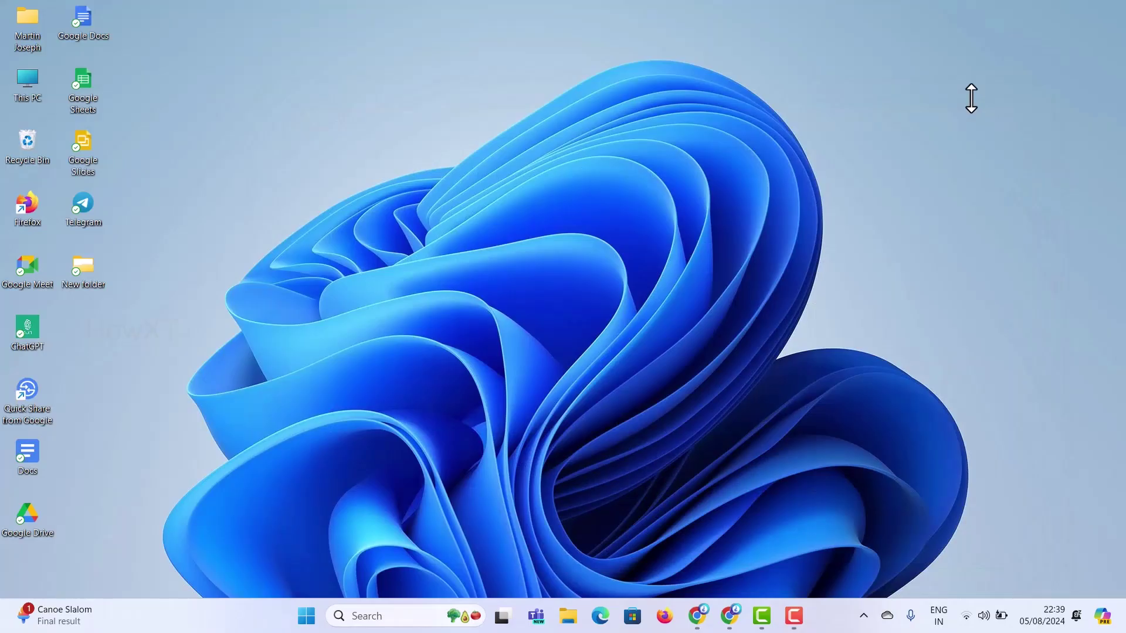
Step: Open Chrome from the taskbar to show the 'My project' presentation in Google Slides
{"action": "left_click", "coordinate": [737, 625]}
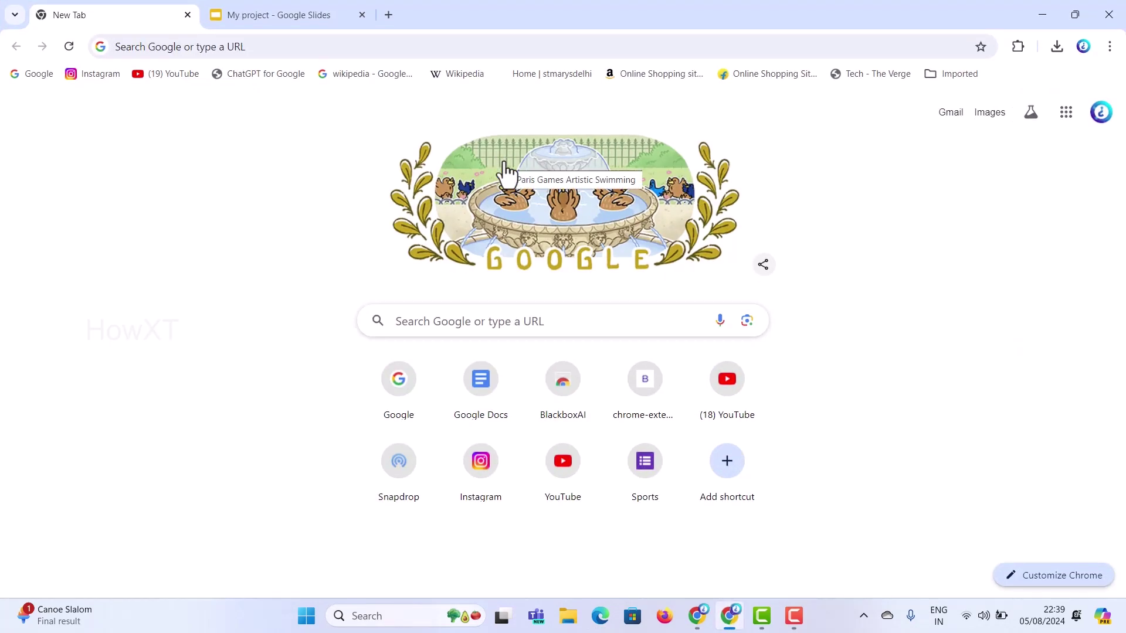
{"action": "left_click", "coordinate": [255, 12]}
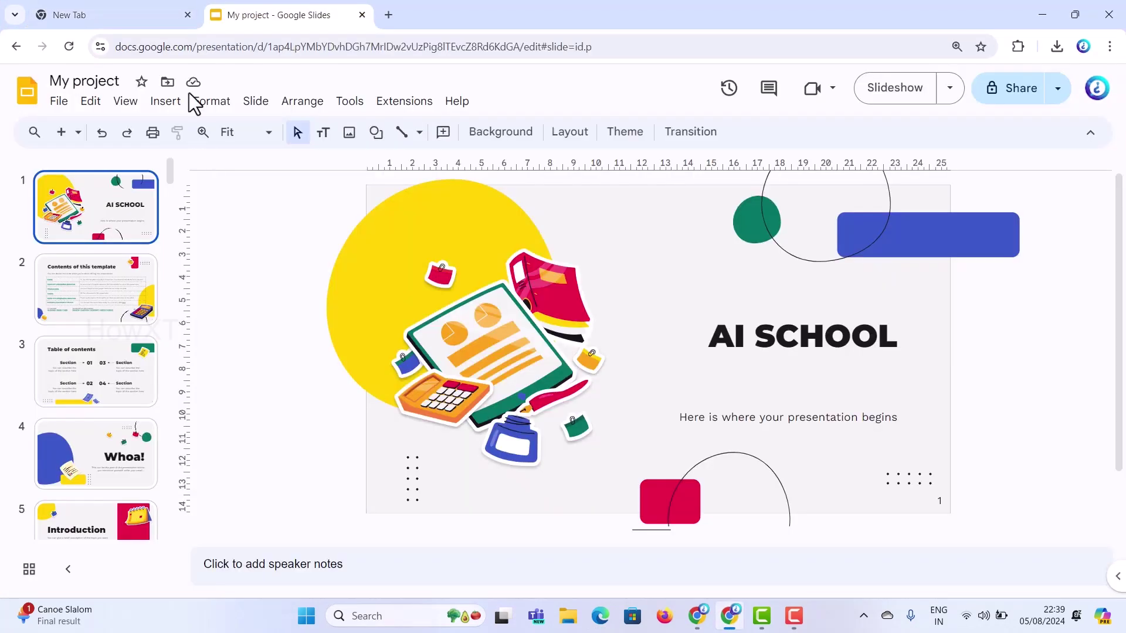
{"action": "left_click", "coordinate": [96, 278]}
{"action": "left_click", "coordinate": [106, 197]}
{"action": "left_click", "coordinate": [109, 269]}
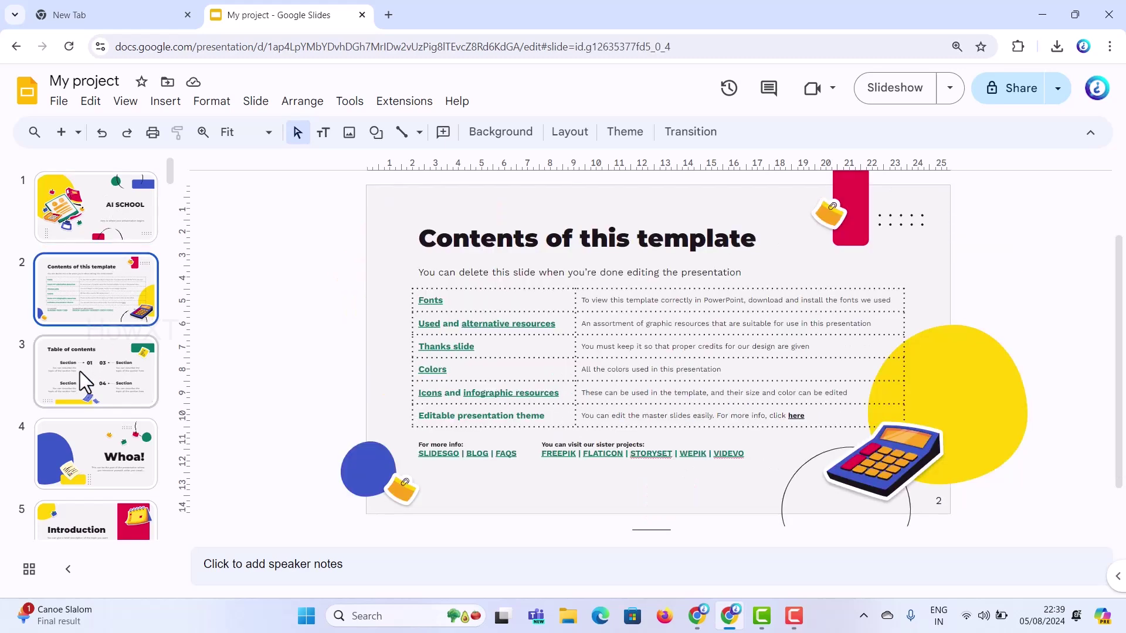
{"action": "left_click", "coordinate": [80, 372]}
{"action": "left_click", "coordinate": [86, 300]}
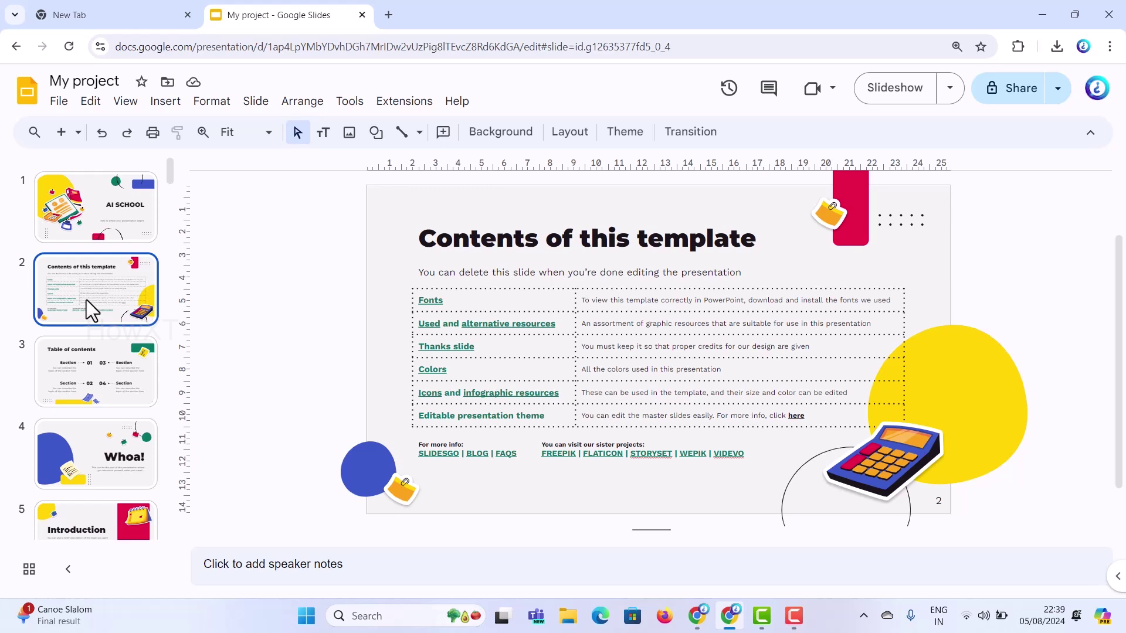
{"action": "left_click", "coordinate": [541, 273]}
{"action": "left_click", "coordinate": [523, 306]}
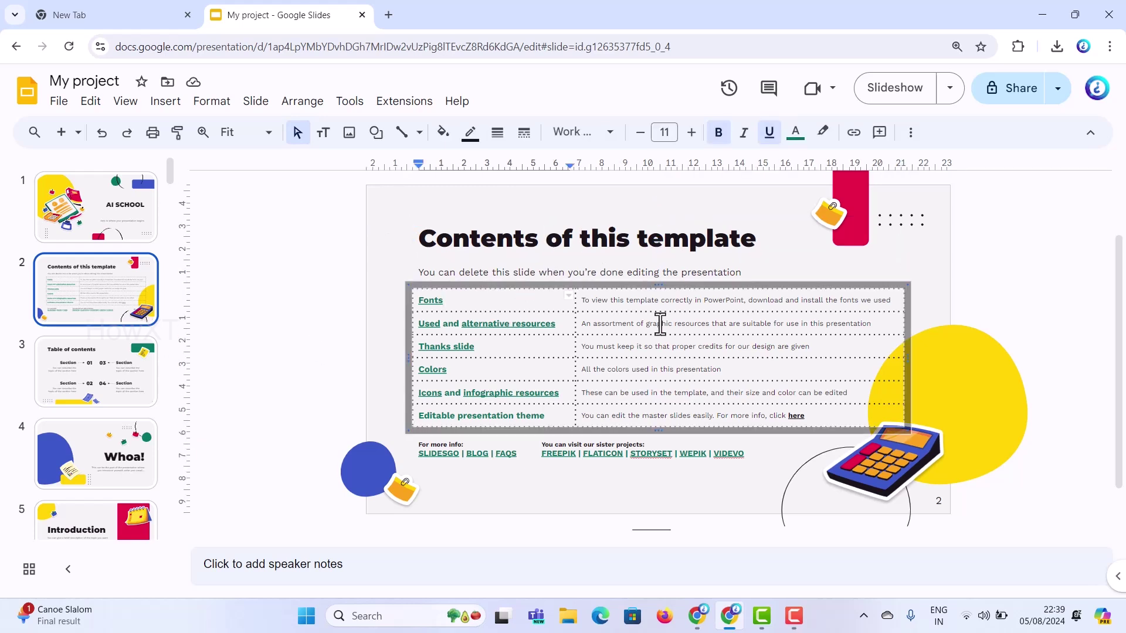
{"action": "left_click", "coordinate": [70, 365]}
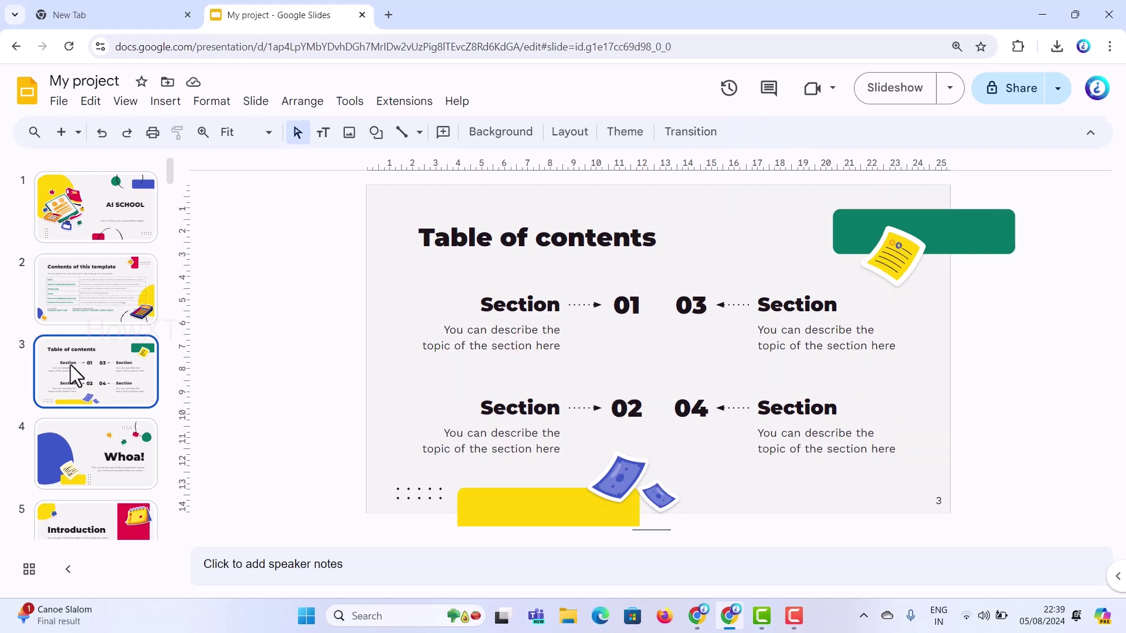
{"action": "left_click", "coordinate": [69, 448]}
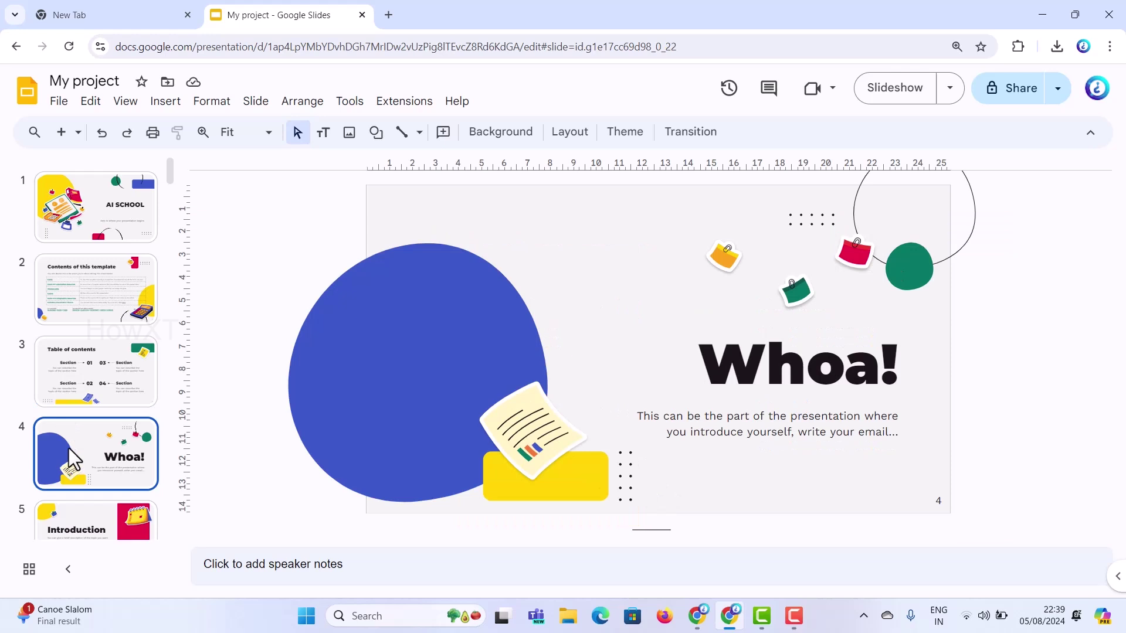
{"action": "left_click", "coordinate": [94, 305]}
{"action": "scroll", "coordinate": [76, 395], "scroll_direction": "down", "scroll_amount": 5}
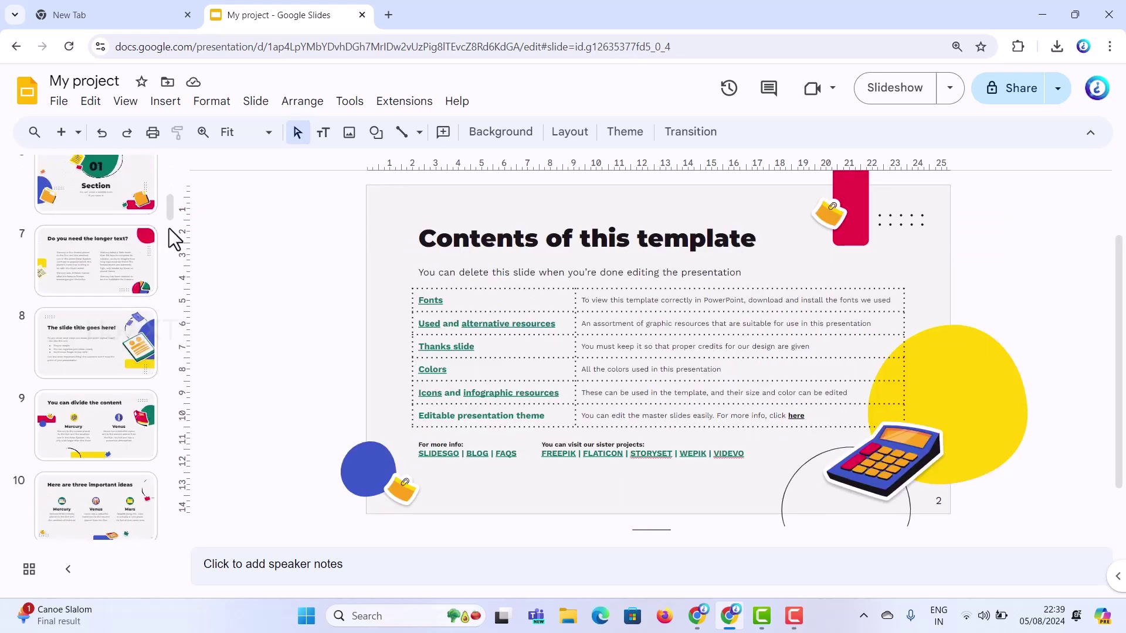
{"action": "left_click_drag", "start_coordinate": [171, 199], "coordinate": [170, 155]}
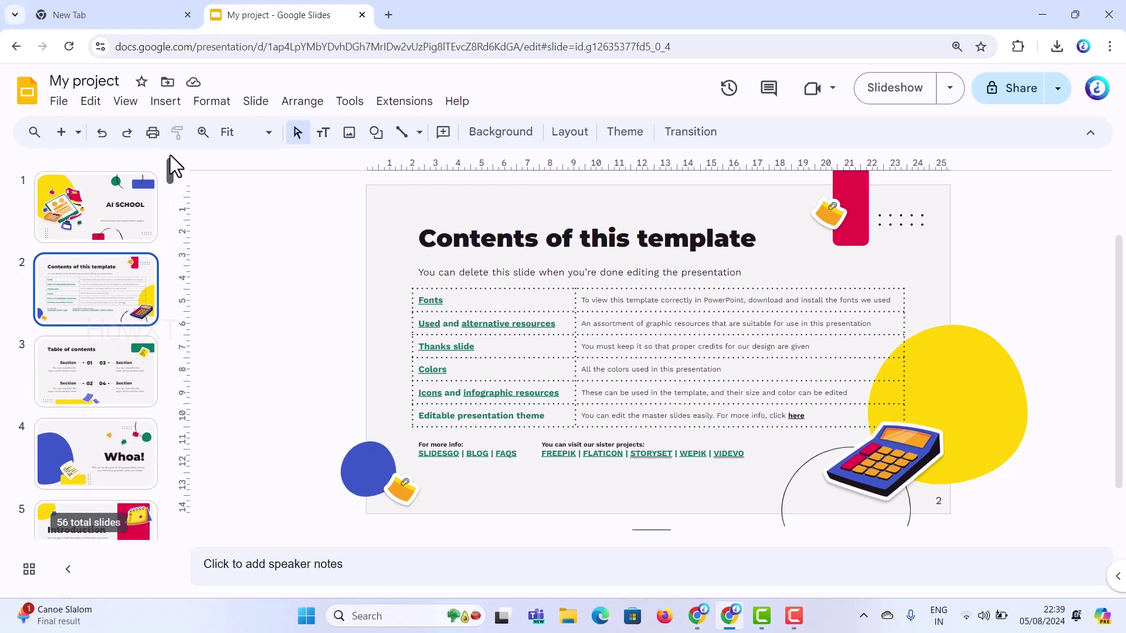
{"action": "left_click", "coordinate": [113, 188]}
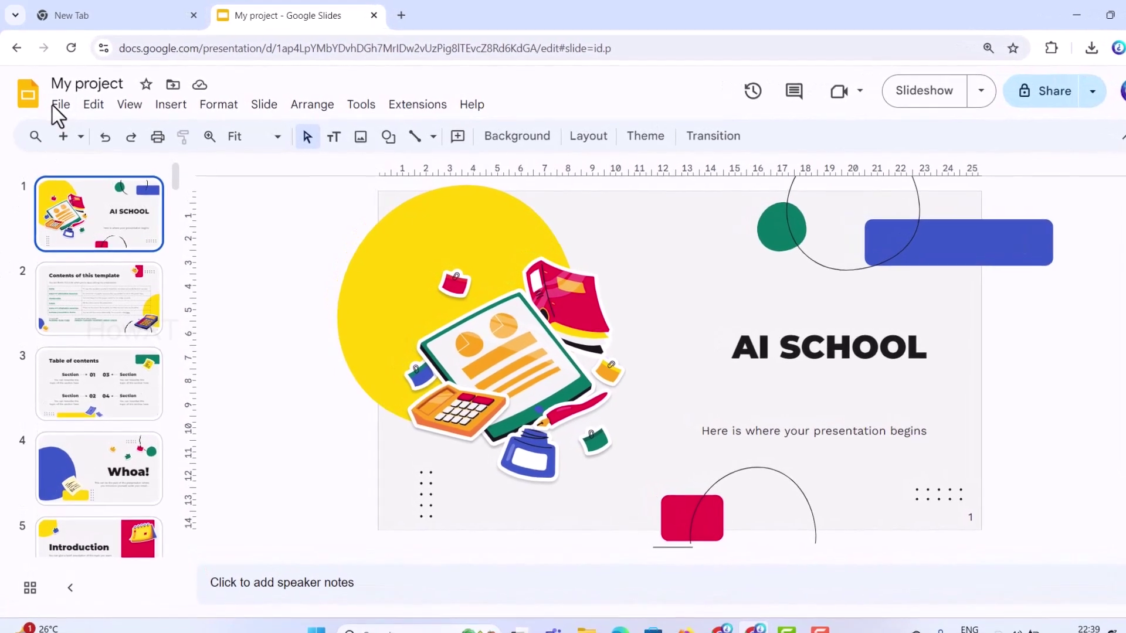
Step: Download the presentation as Plain Text (.txt) from the File menu
{"action": "left_click", "coordinate": [54, 106]}
{"action": "mouse_move", "coordinate": [138, 409]}
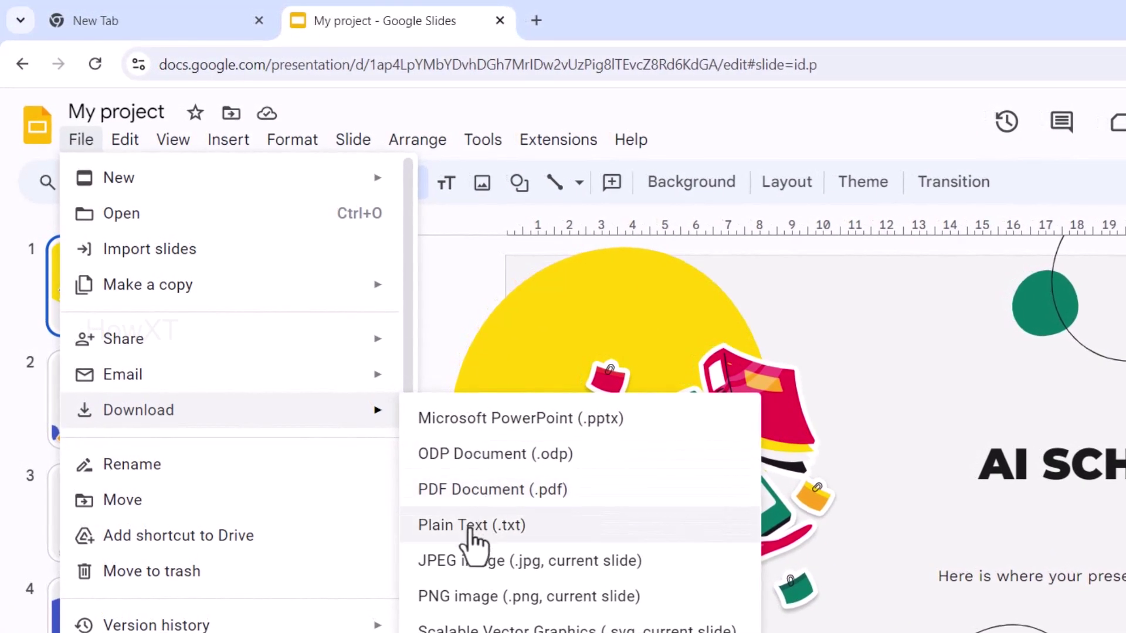
{"action": "left_click", "coordinate": [526, 528]}
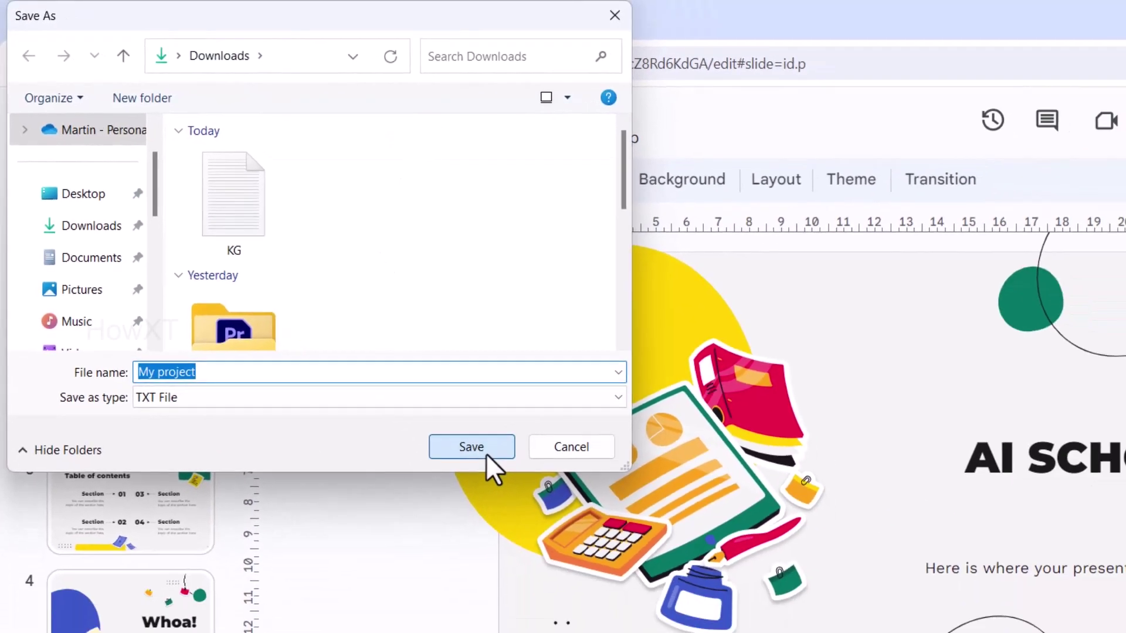
Step: Save 'My project.txt' to Downloads and open it from Chrome's downloads popup
{"action": "left_click", "coordinate": [546, 518]}
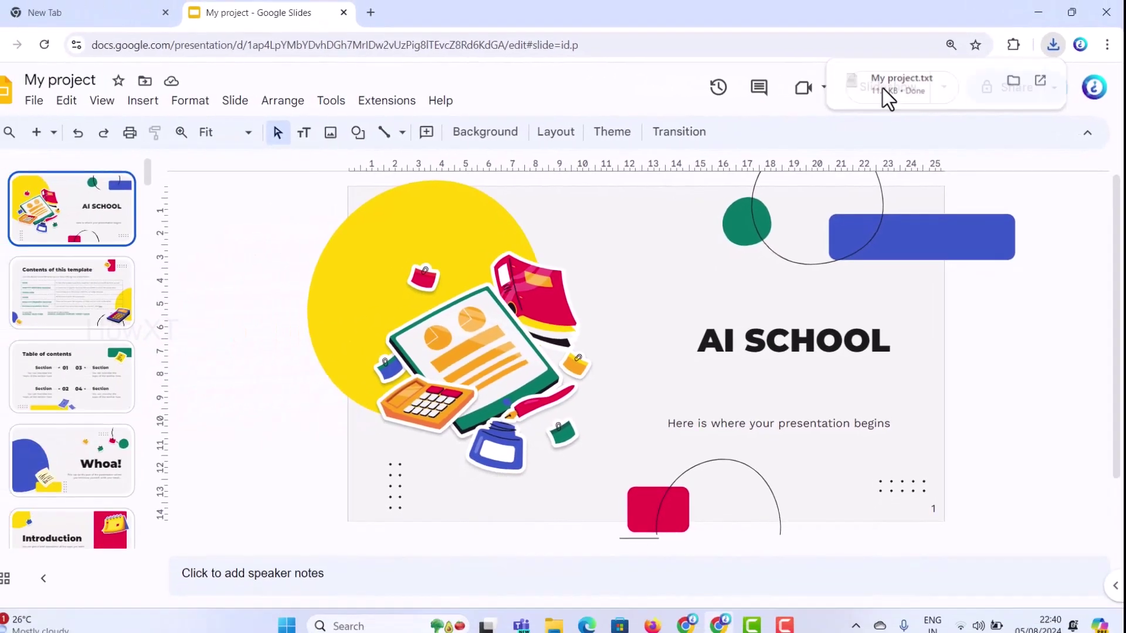
{"action": "left_click", "coordinate": [764, 70]}
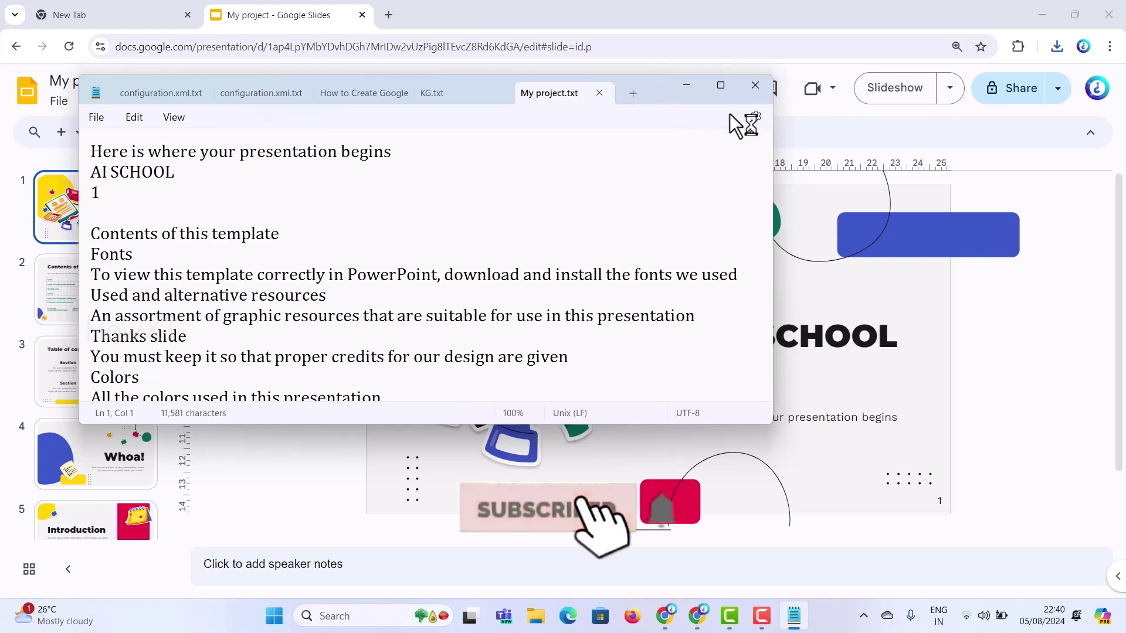
Step: Maximize the Notepad window showing 'My project.txt'
{"action": "left_click", "coordinate": [720, 85]}
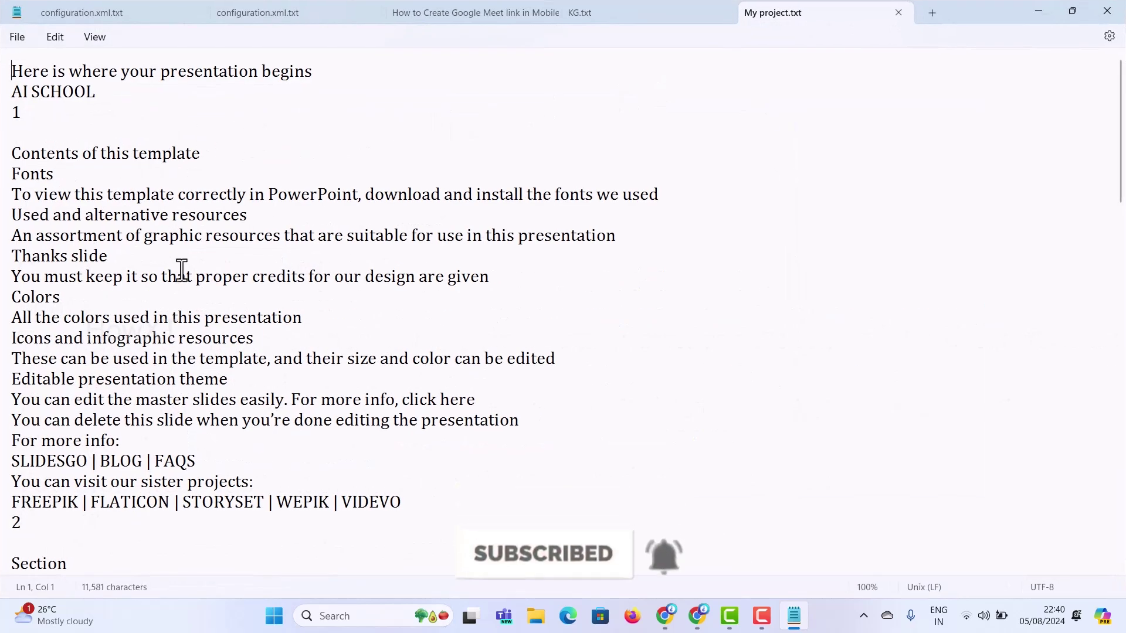
{"action": "scroll", "coordinate": [180, 271], "scroll_direction": "down", "scroll_amount": 4}
{"action": "scroll", "coordinate": [179, 279], "scroll_direction": "up", "scroll_amount": 3}
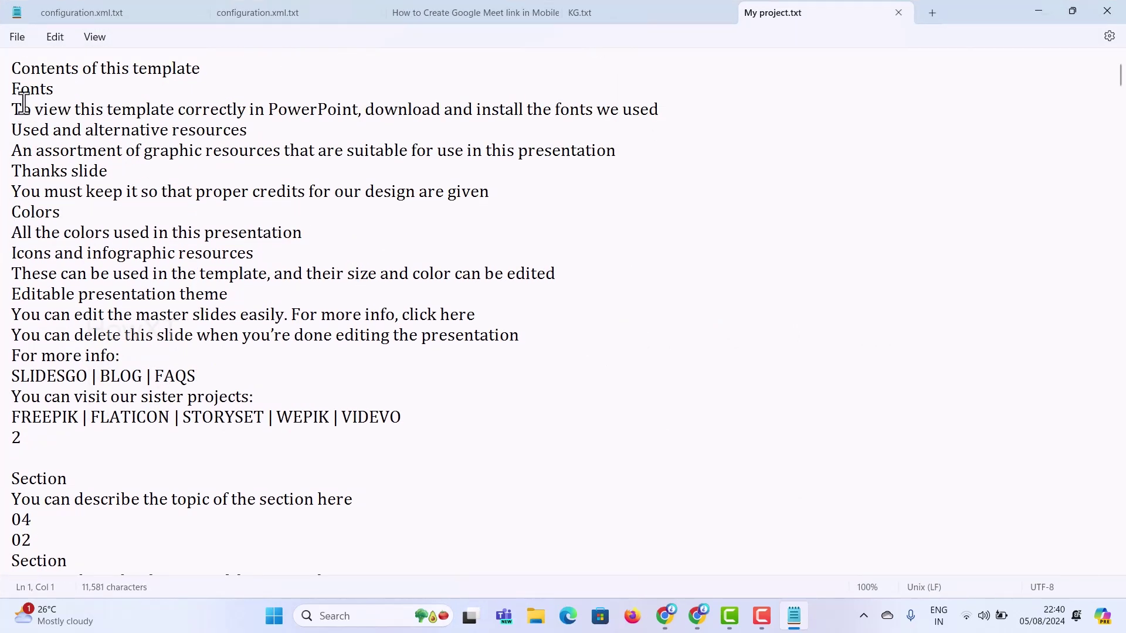
{"action": "left_click_drag", "start_coordinate": [13, 103], "coordinate": [318, 391]}
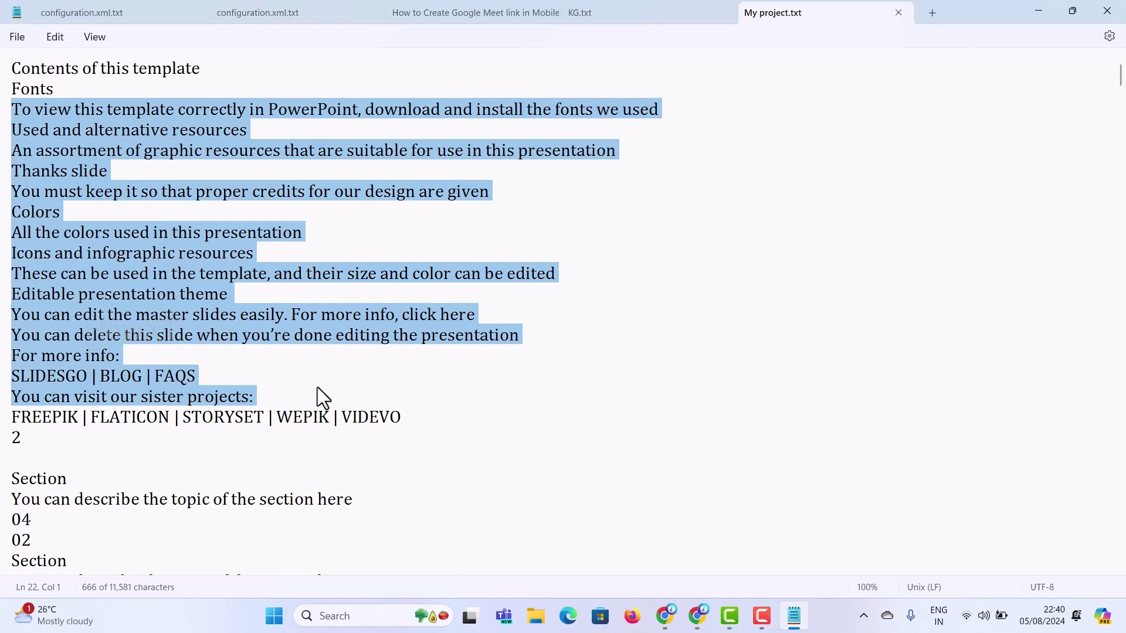
{"action": "scroll", "coordinate": [360, 358], "scroll_direction": "down", "scroll_amount": 2}
{"action": "scroll", "coordinate": [361, 354], "scroll_direction": "down", "scroll_amount": 3}
{"action": "scroll", "coordinate": [362, 355], "scroll_direction": "down", "scroll_amount": 2}
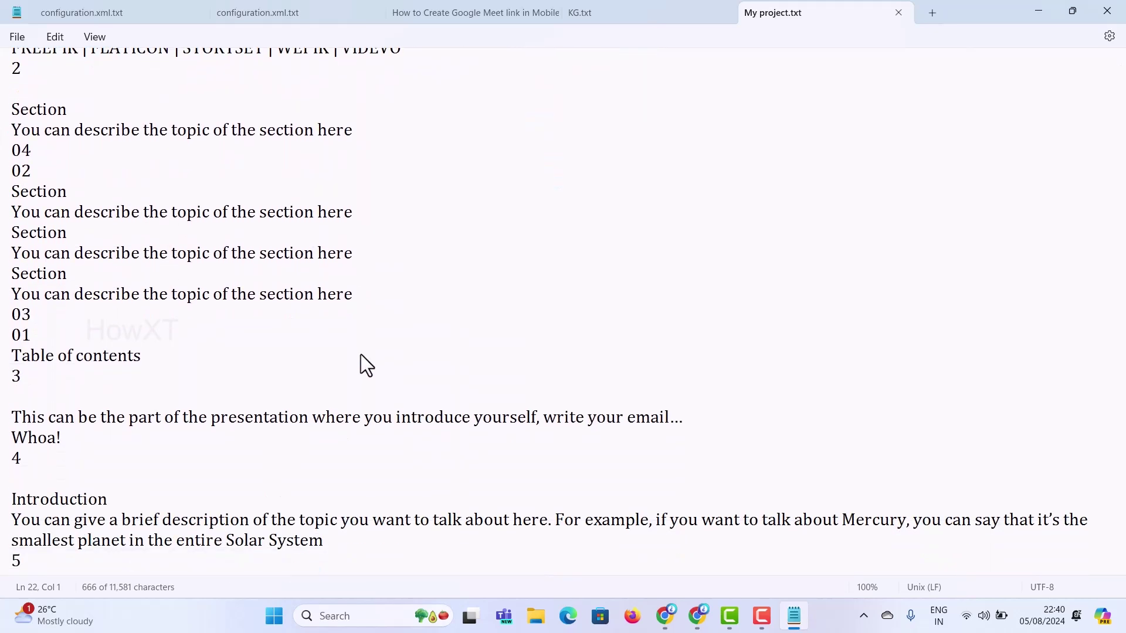
{"action": "scroll", "coordinate": [361, 355], "scroll_direction": "down", "scroll_amount": 1}
{"action": "scroll", "coordinate": [362, 355], "scroll_direction": "down", "scroll_amount": 1}
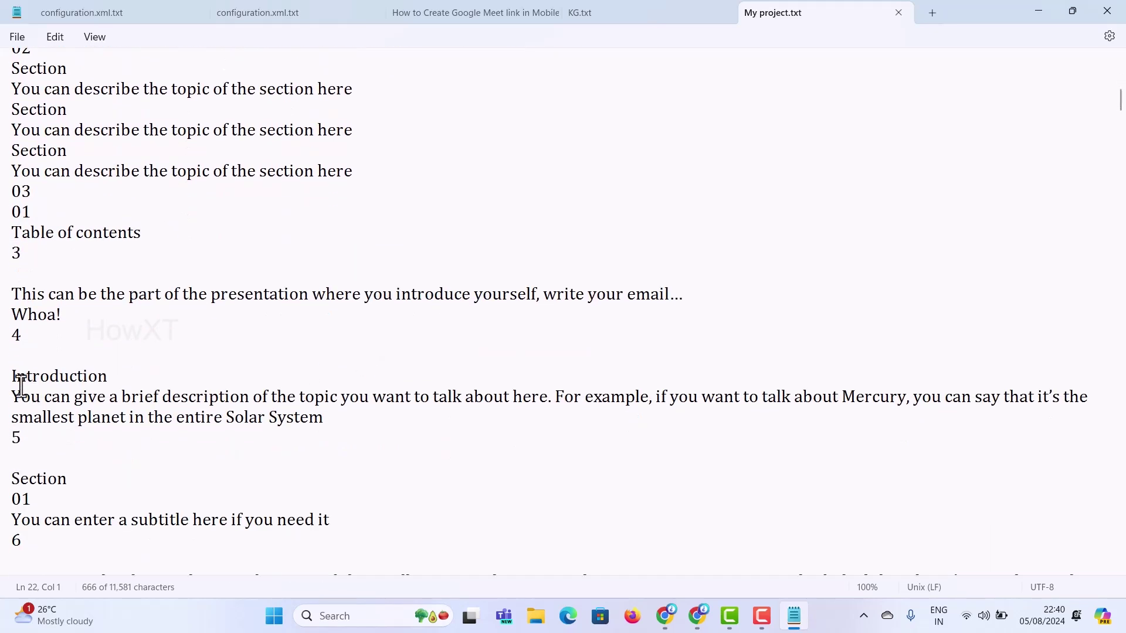
{"action": "scroll", "coordinate": [255, 443], "scroll_direction": "down", "scroll_amount": 2}
{"action": "scroll", "coordinate": [258, 442], "scroll_direction": "down", "scroll_amount": 5}
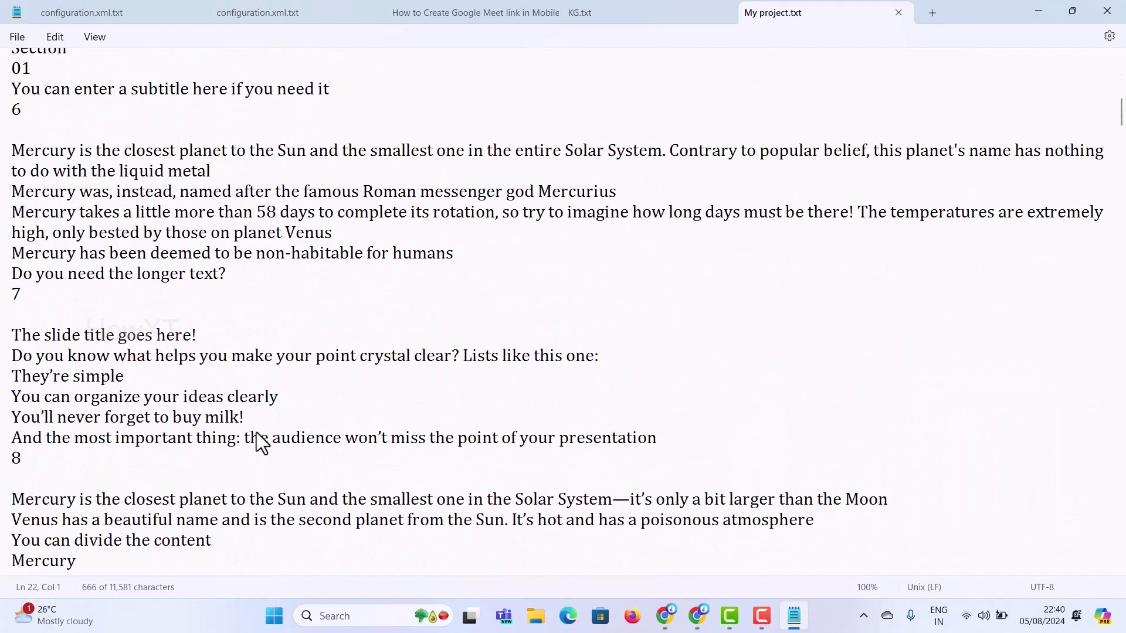
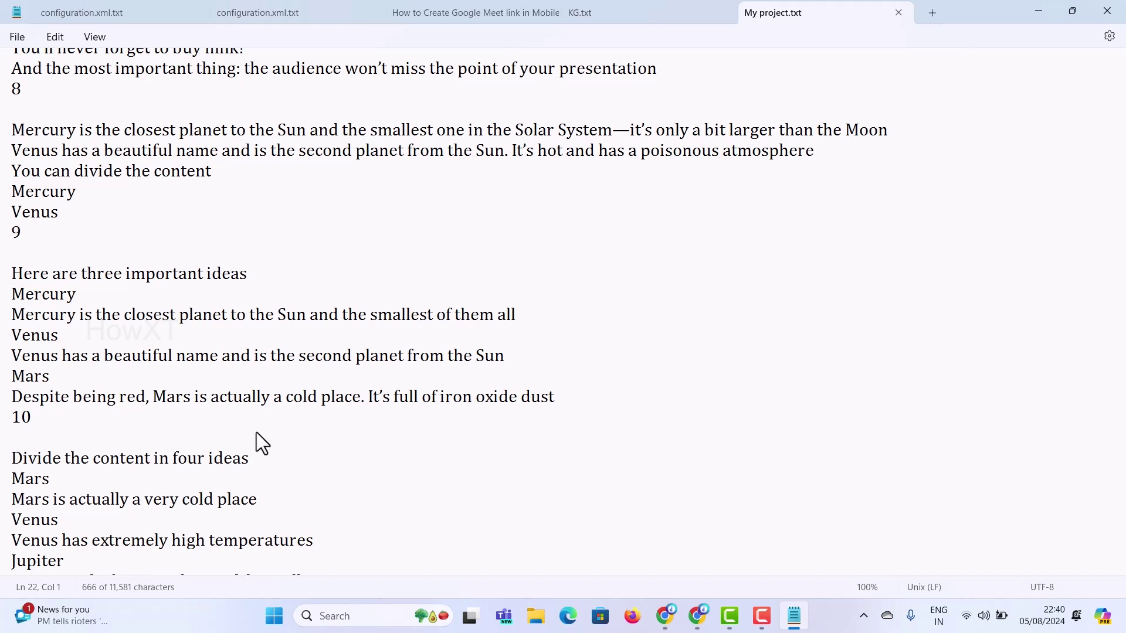
Step: Minimize Notepad and bring up the Download format options in the My project presentation's File menu
{"action": "left_click", "coordinate": [1047, 14]}
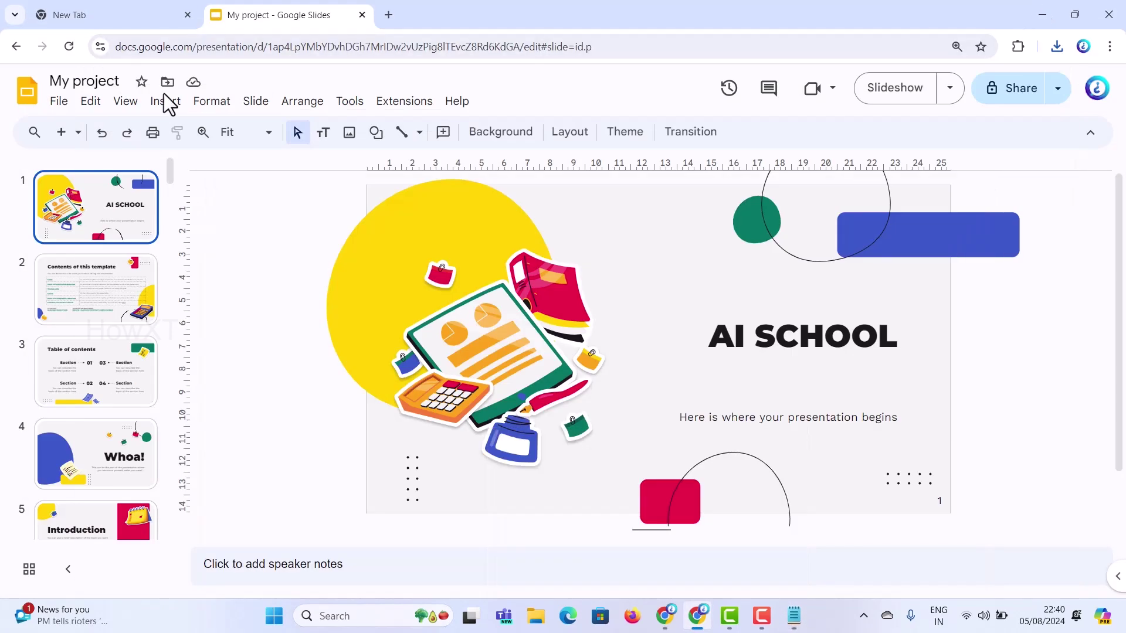
{"action": "left_click", "coordinate": [58, 100]}
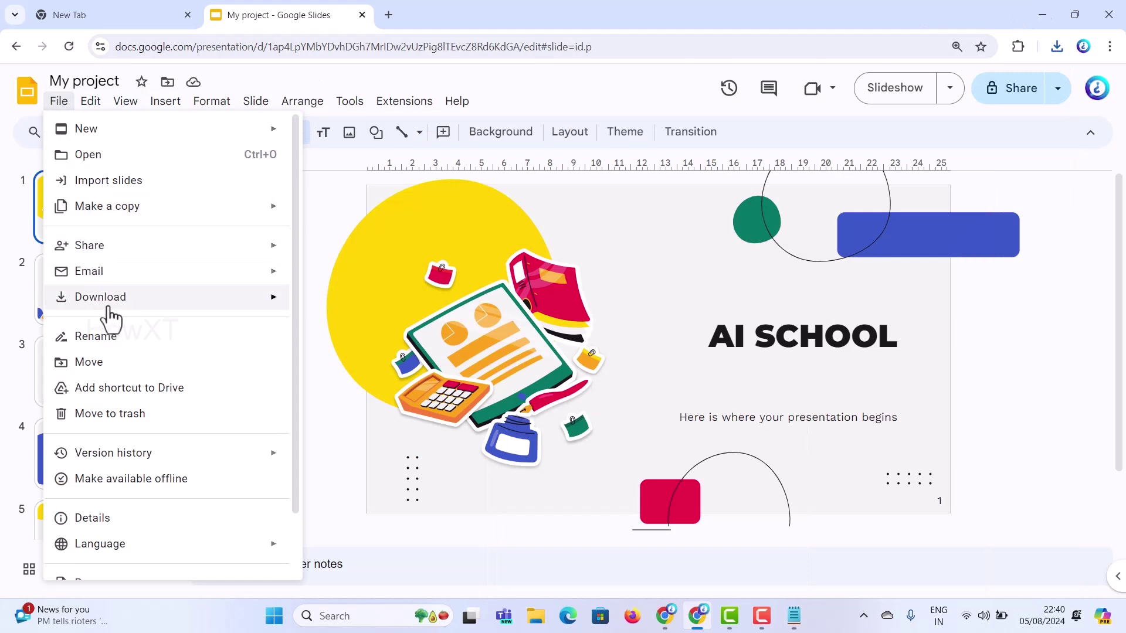